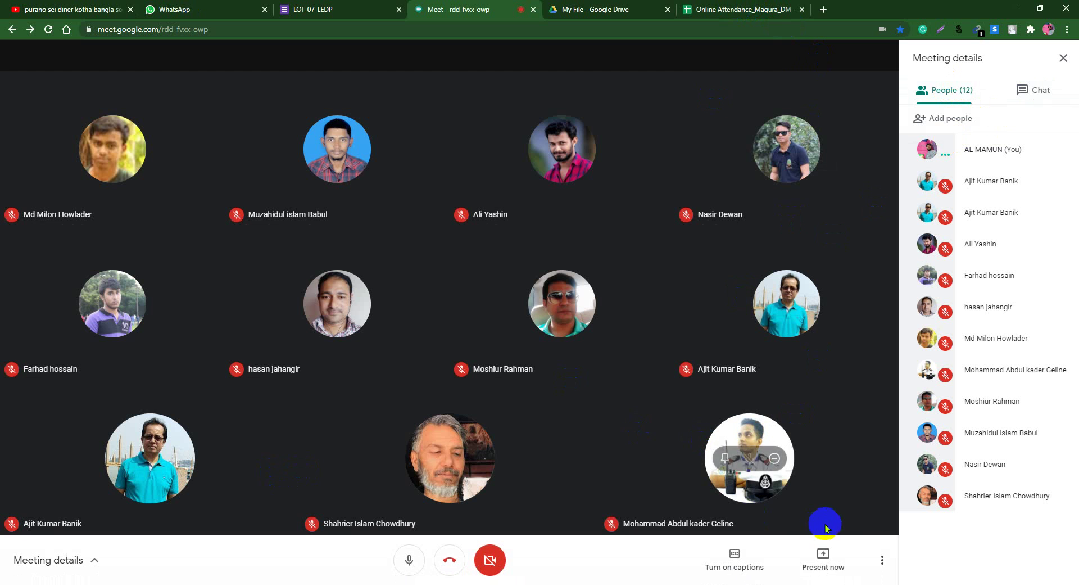
Step: Present the entire screen to the meeting and hide the screen-sharing notice
click(820, 554)
click(812, 462)
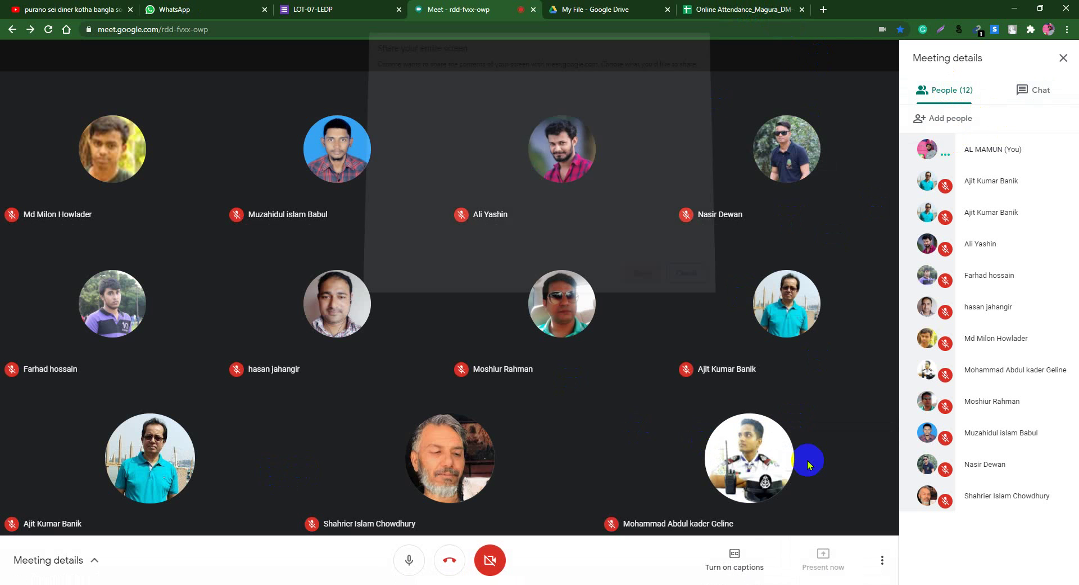
click(638, 271)
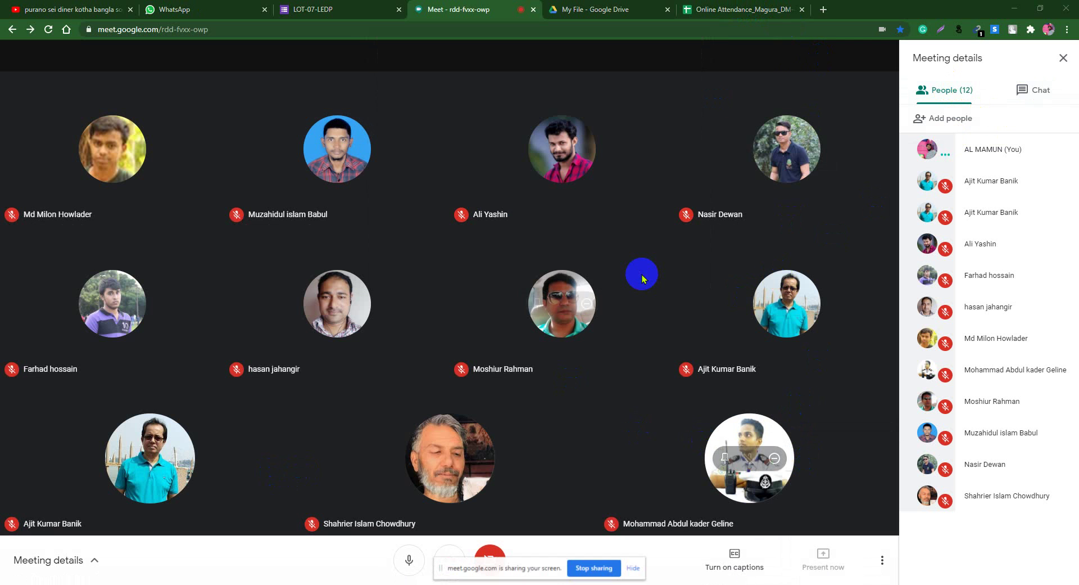
click(635, 568)
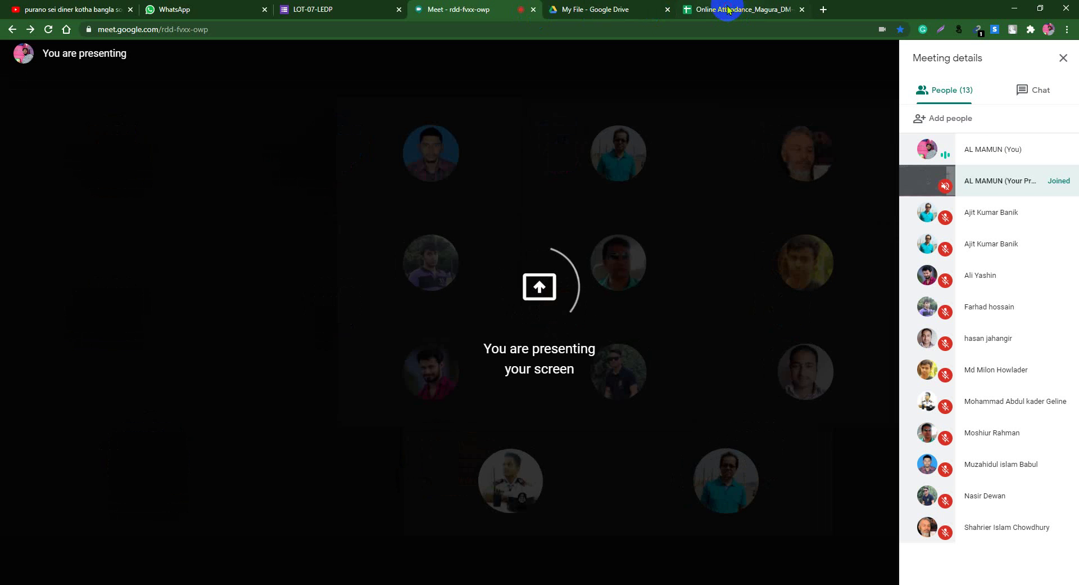
Step: Switch to the Online Attendance_Magura_DM-440 sheet and insert one column directly after the Class 18 column
click(728, 10)
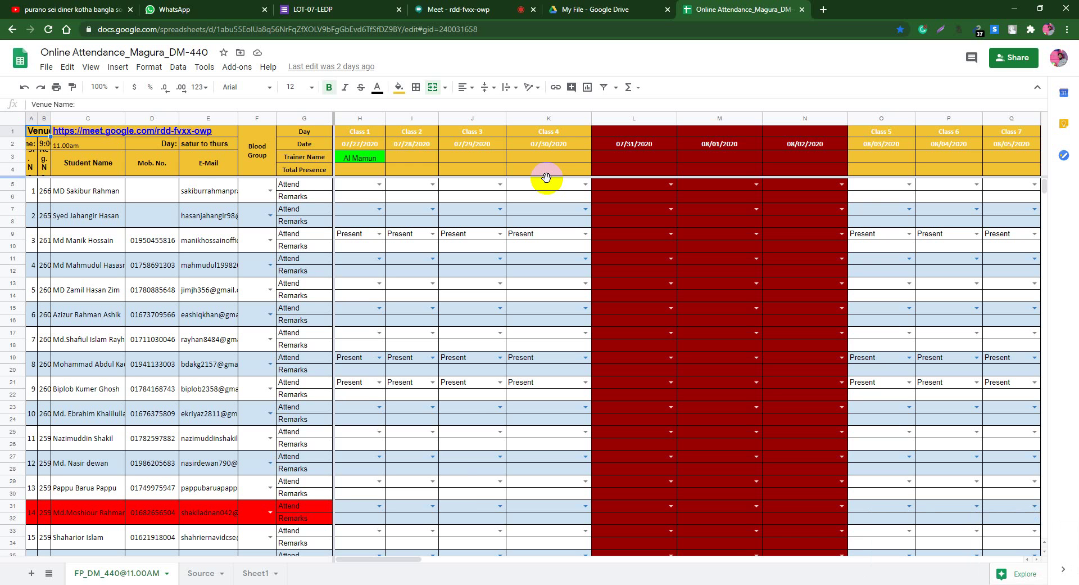
drag(386, 559, 531, 558)
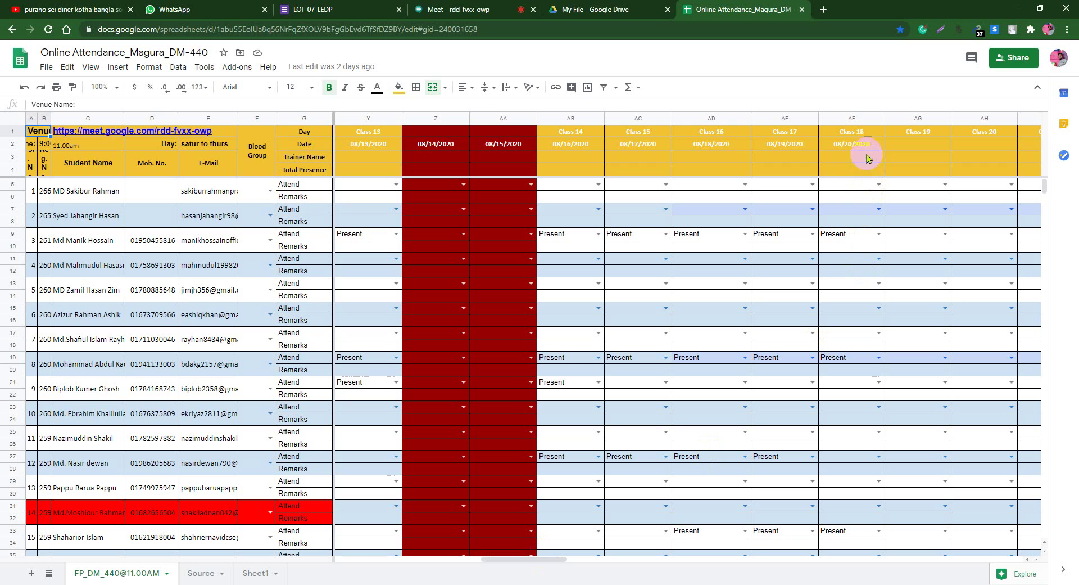
click(853, 118)
right_click(853, 121)
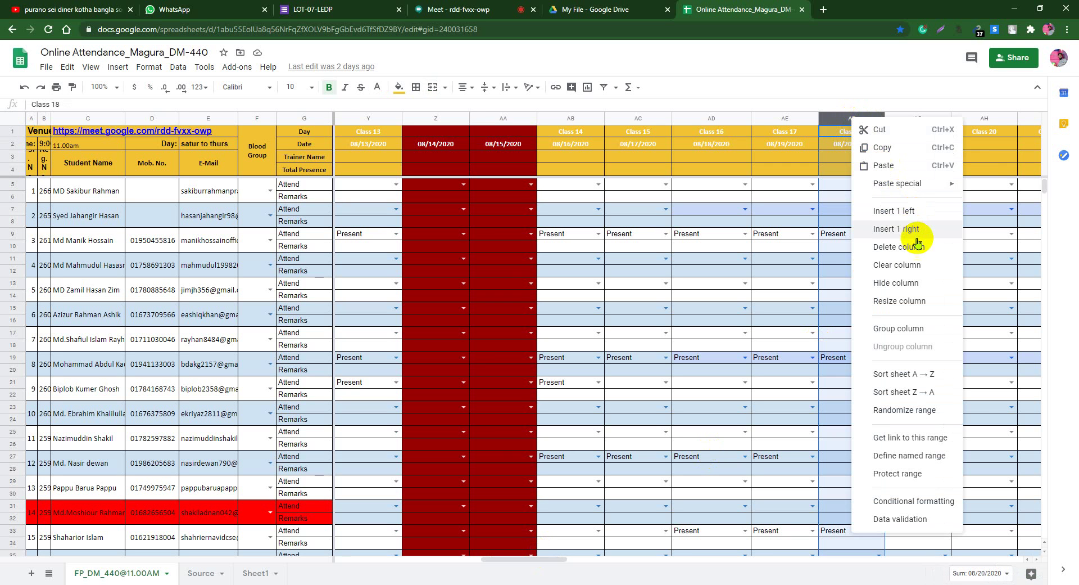
click(912, 229)
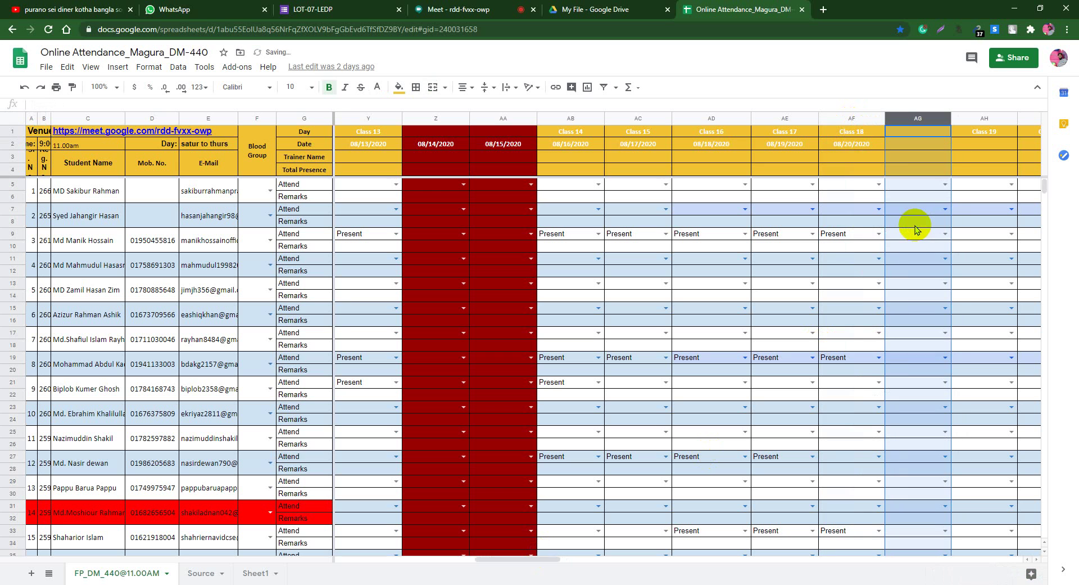
Step: Extend the date series in row 2 from the Class 16 column through Class 20, ending at 08/23/2020
click(846, 141)
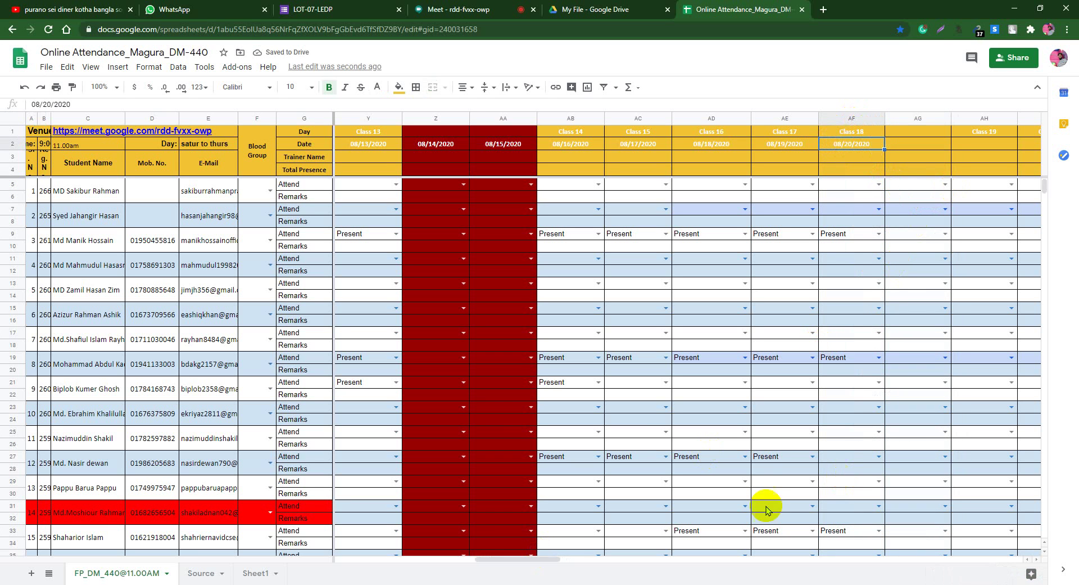
drag(550, 558, 566, 556)
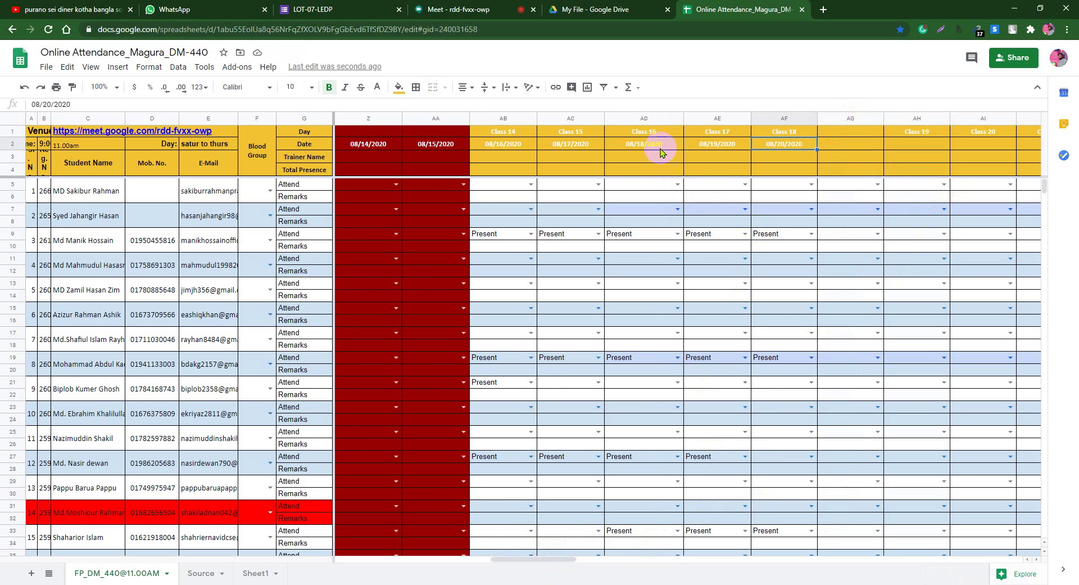
click(644, 144)
drag(683, 149, 981, 149)
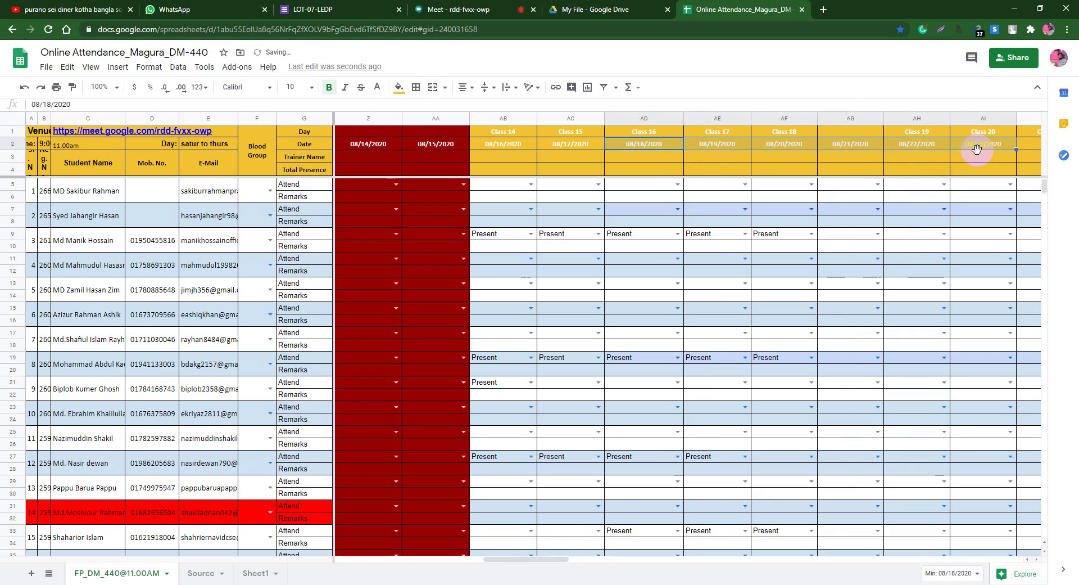
Step: Fill the whole 08/21/2020 column with the dark red used for the other off-day columns
click(833, 120)
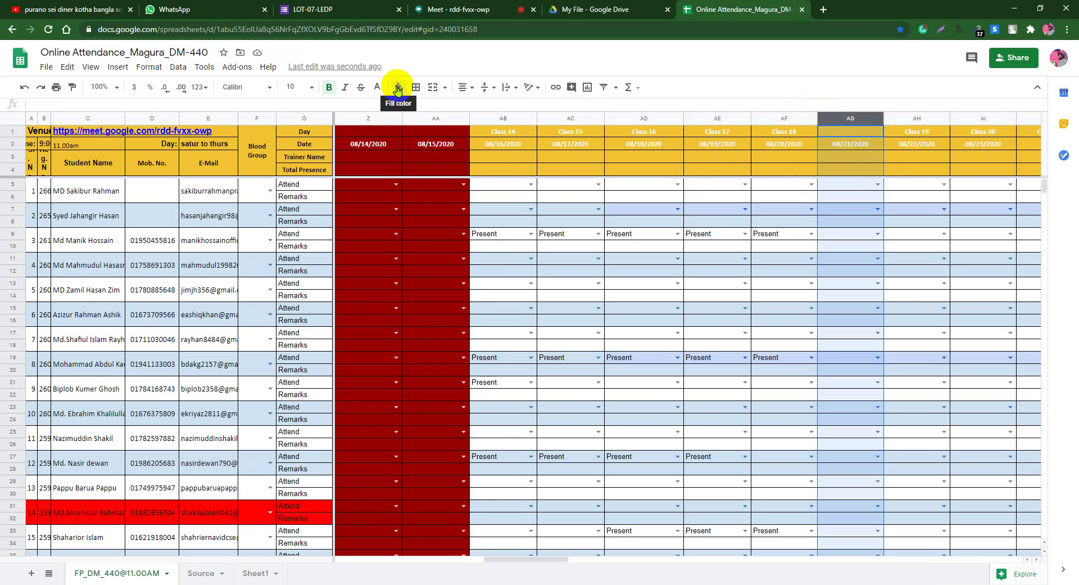
click(399, 87)
click(403, 141)
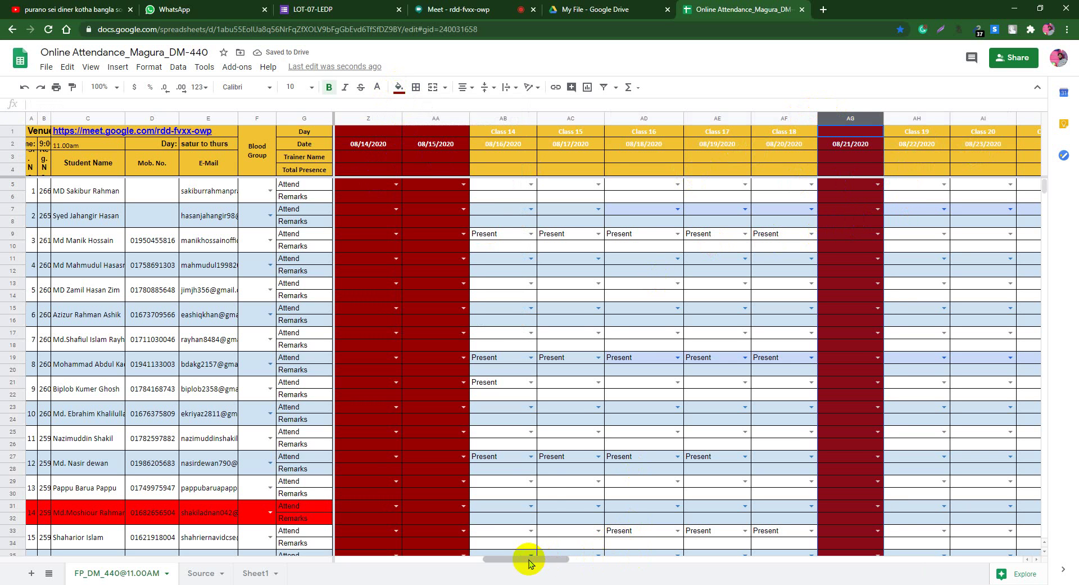
Step: Compare the participants in the Google Meet call with the student list in the attendance sheet
mouse_move(535, 560)
mouse_down()
mouse_move(553, 558)
mouse_move(513, 566)
mouse_move(549, 563)
mouse_up()
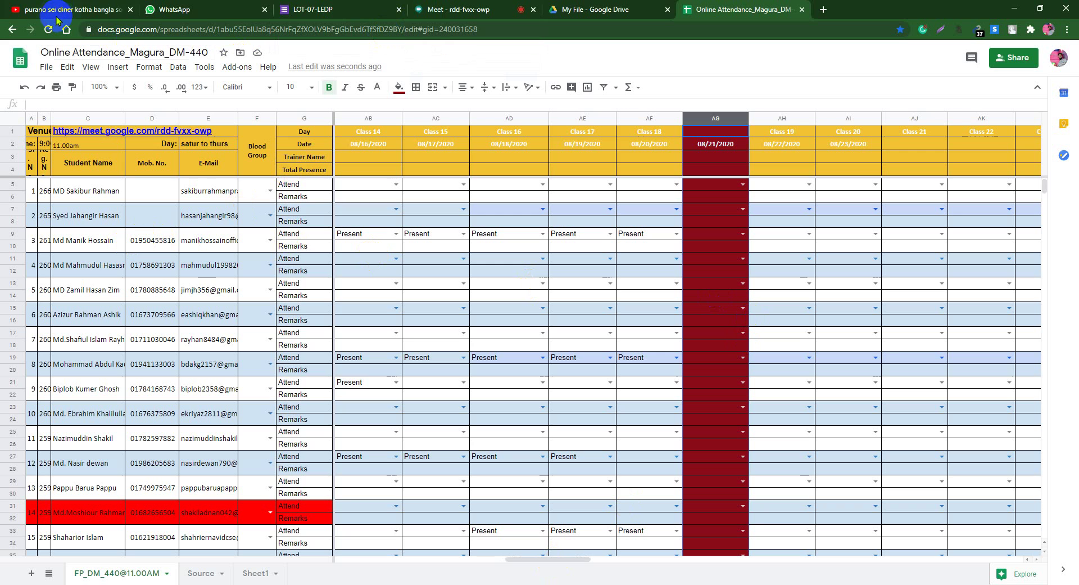
click(450, 11)
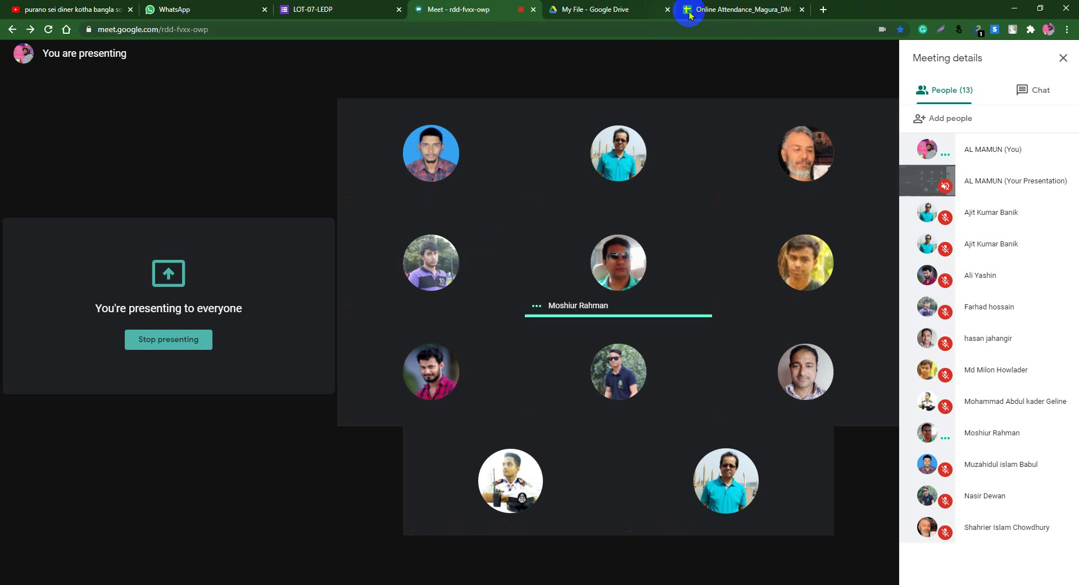
click(730, 9)
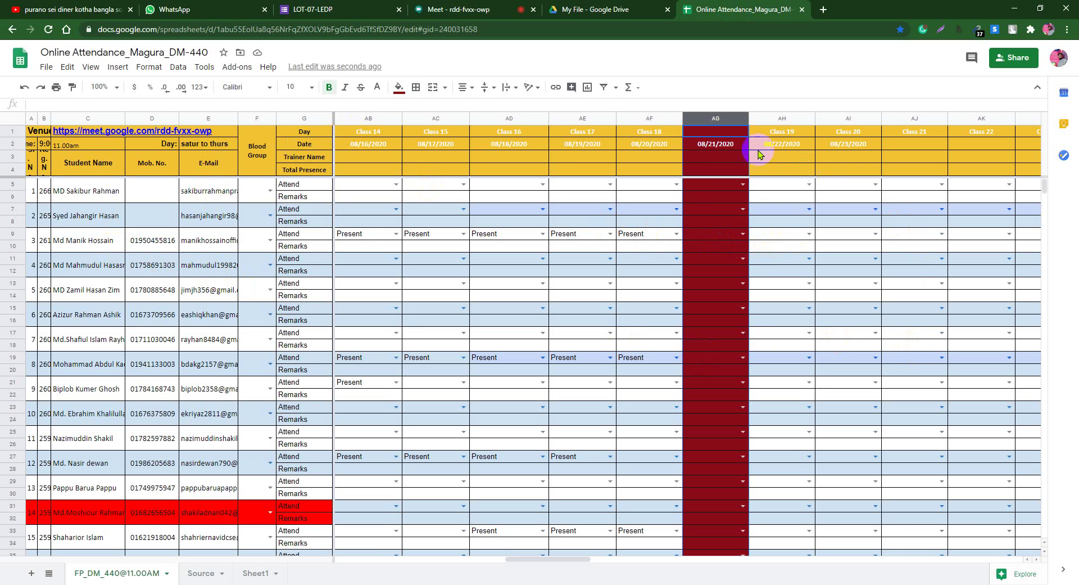
click(449, 9)
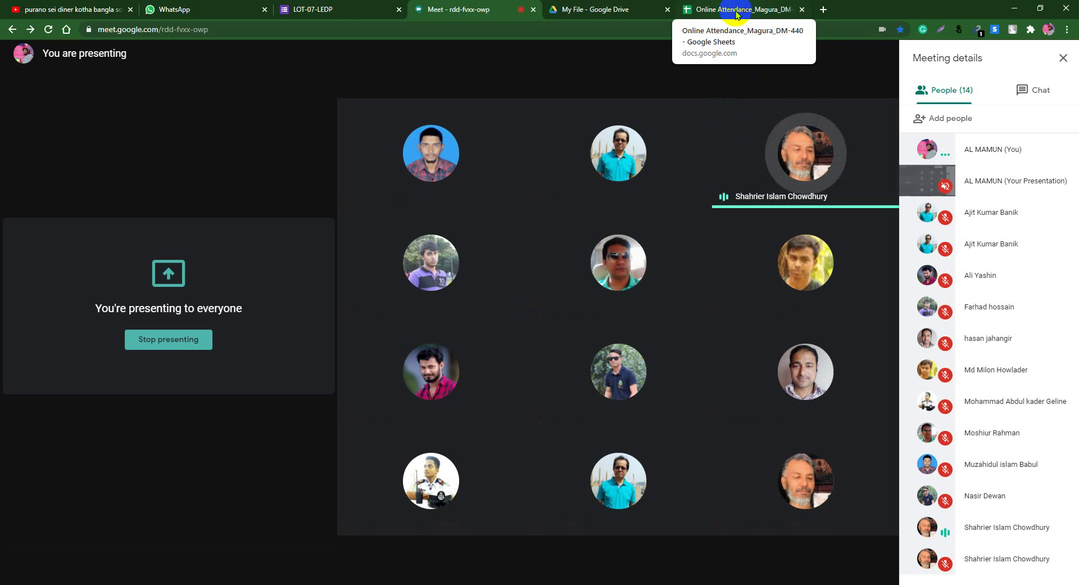
click(738, 14)
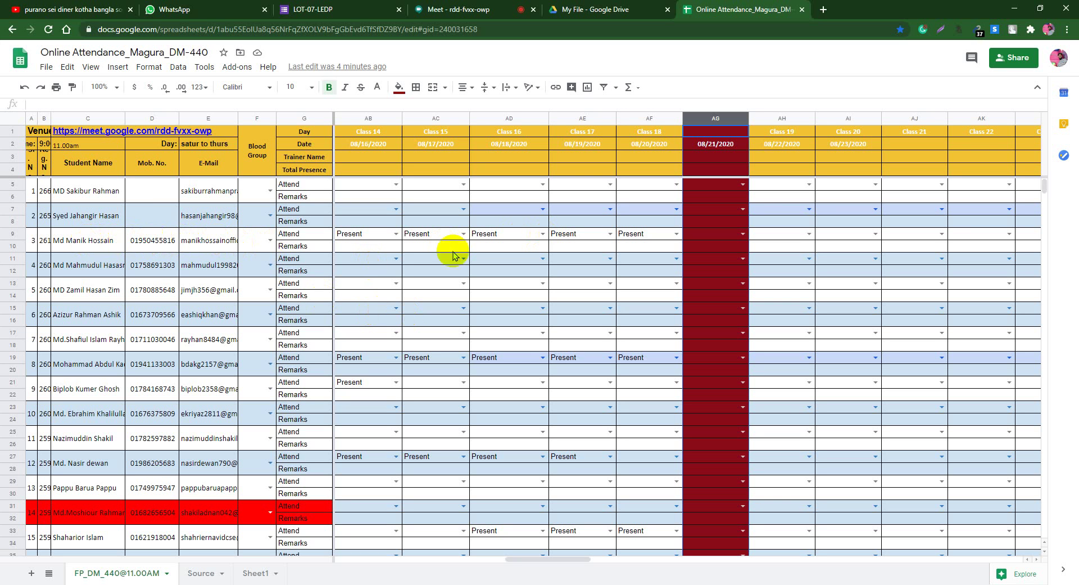
click(447, 12)
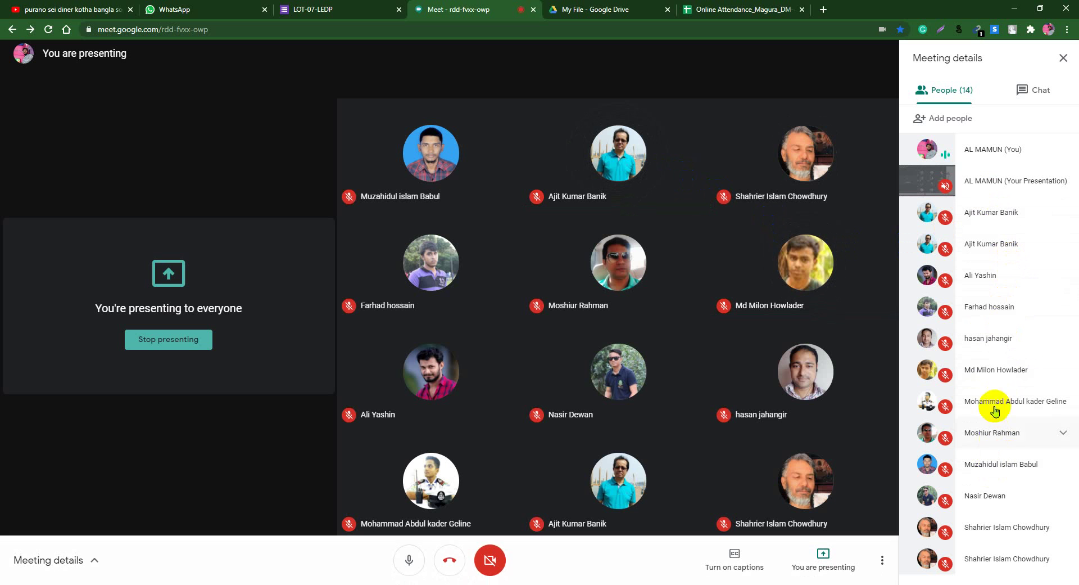
click(733, 12)
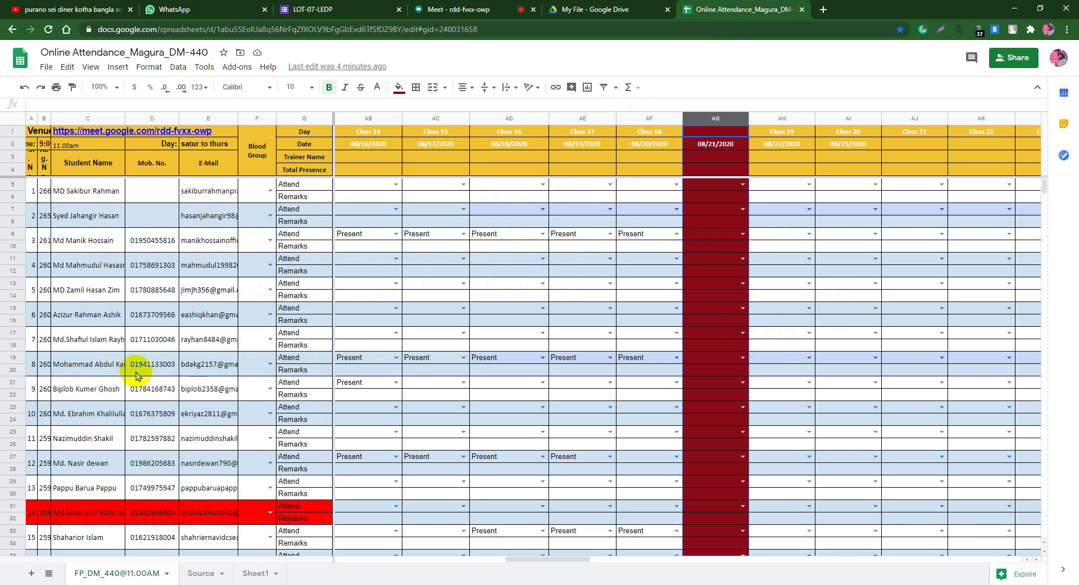
Step: Mark the students in rows 19, 27 and 33 as Present for Class 19 on 08/22/2020
double_click(808, 357)
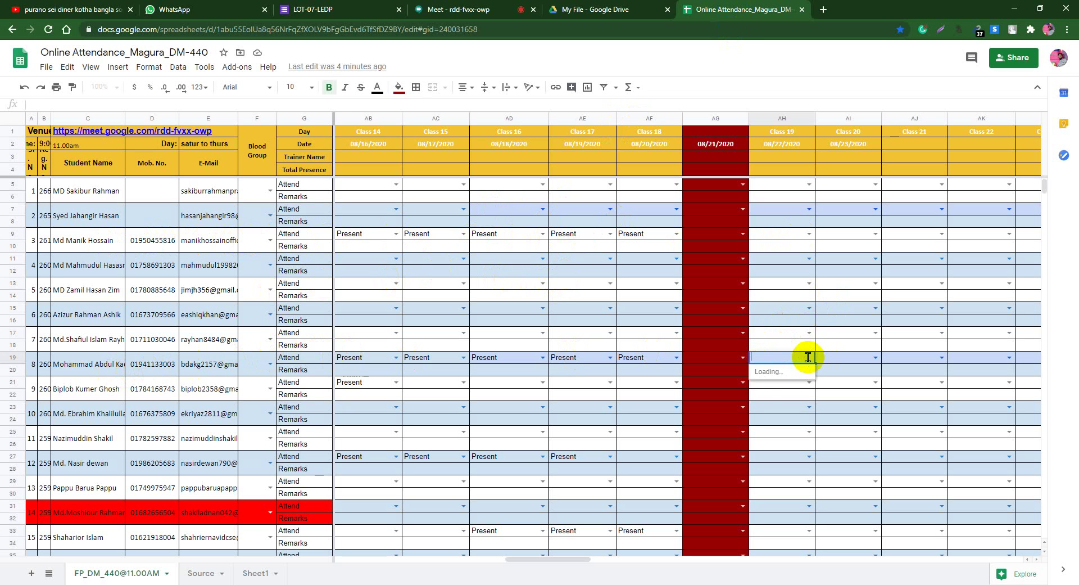
click(773, 369)
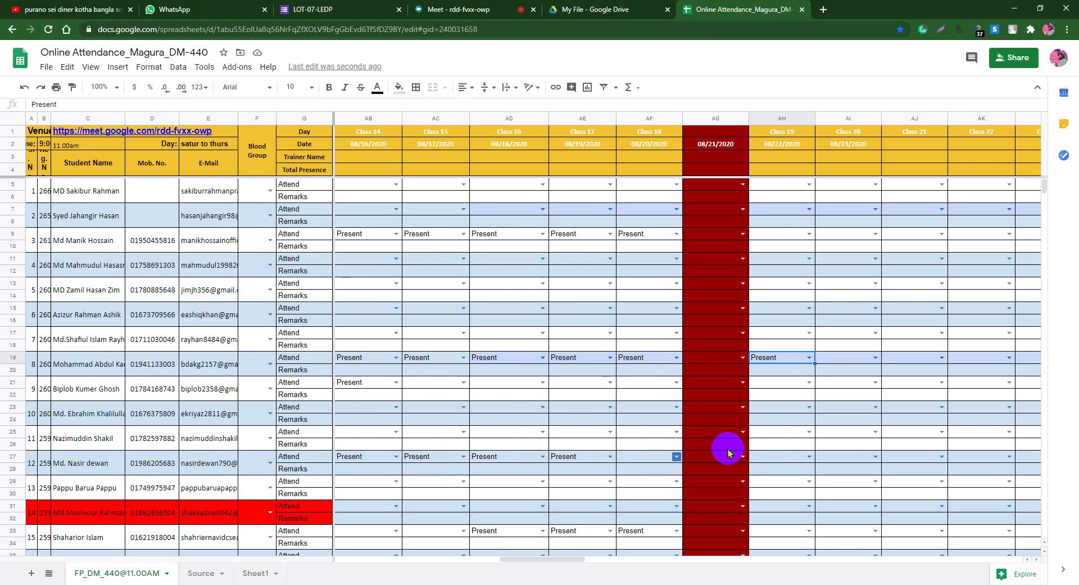
click(808, 456)
click(776, 471)
scroll(782, 449, down, 2)
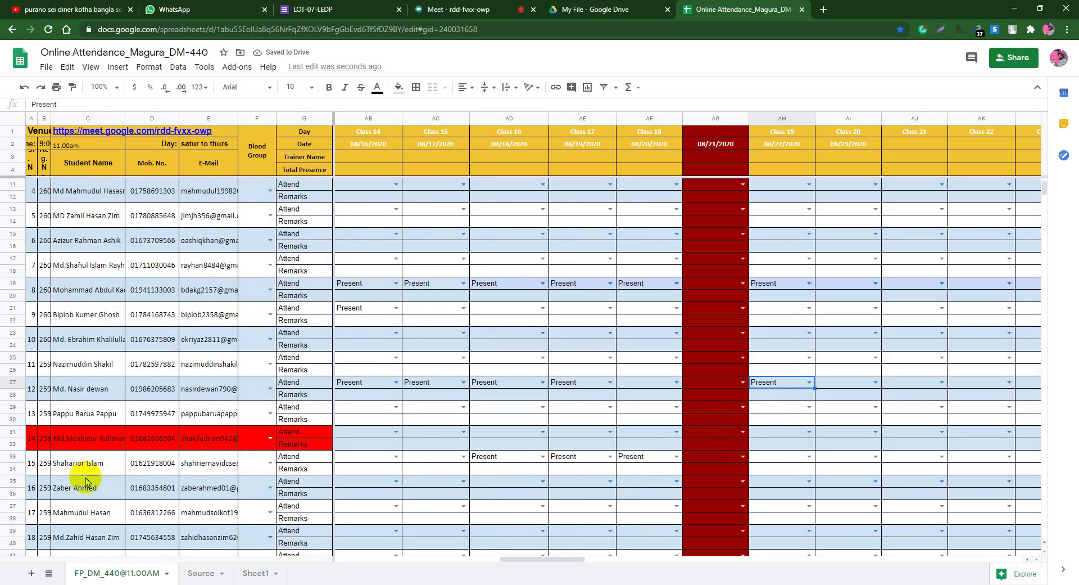
click(810, 456)
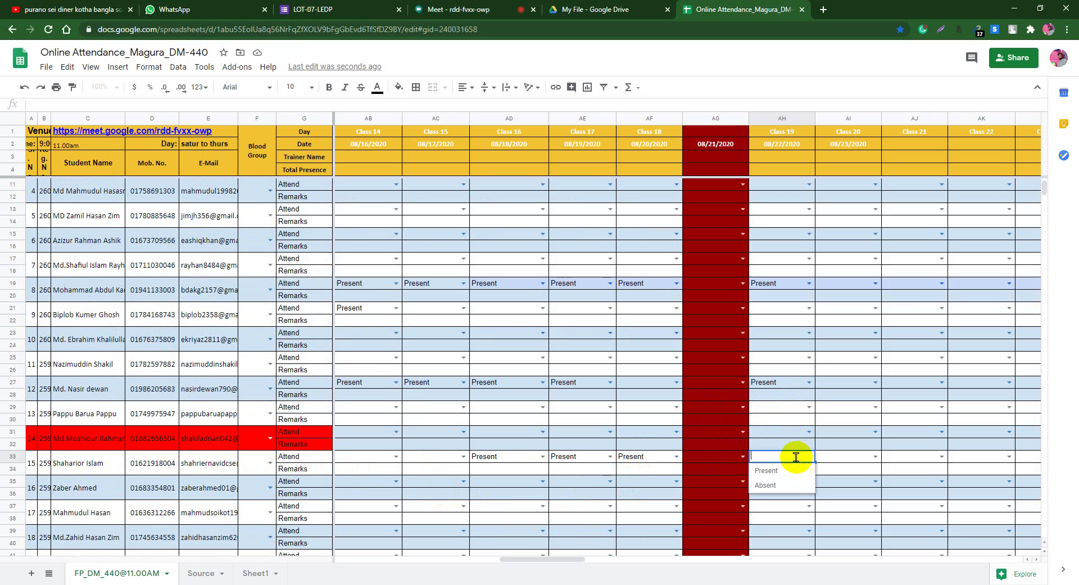
click(781, 469)
Step: Check the Google Meet participants again and mark the student in row 43 as Present for Class 19 in the attendance sheet
scroll(789, 457, down, 2)
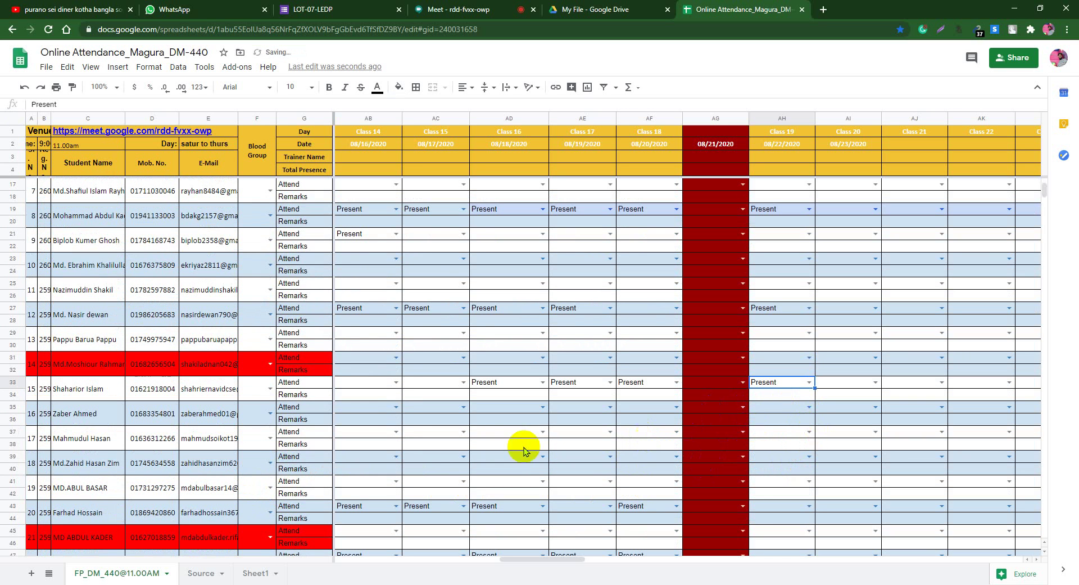
click(447, 11)
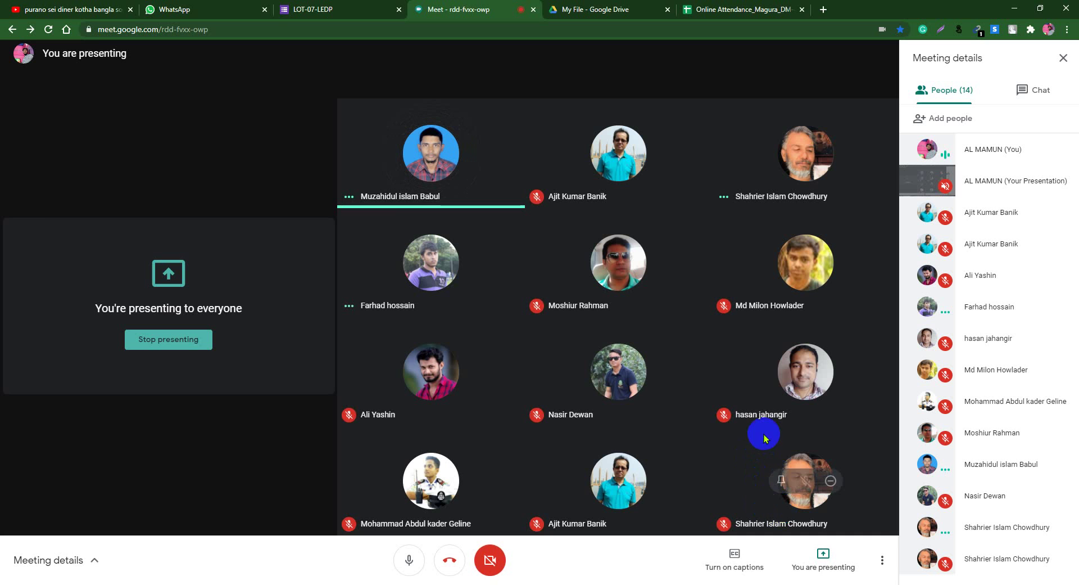
click(742, 10)
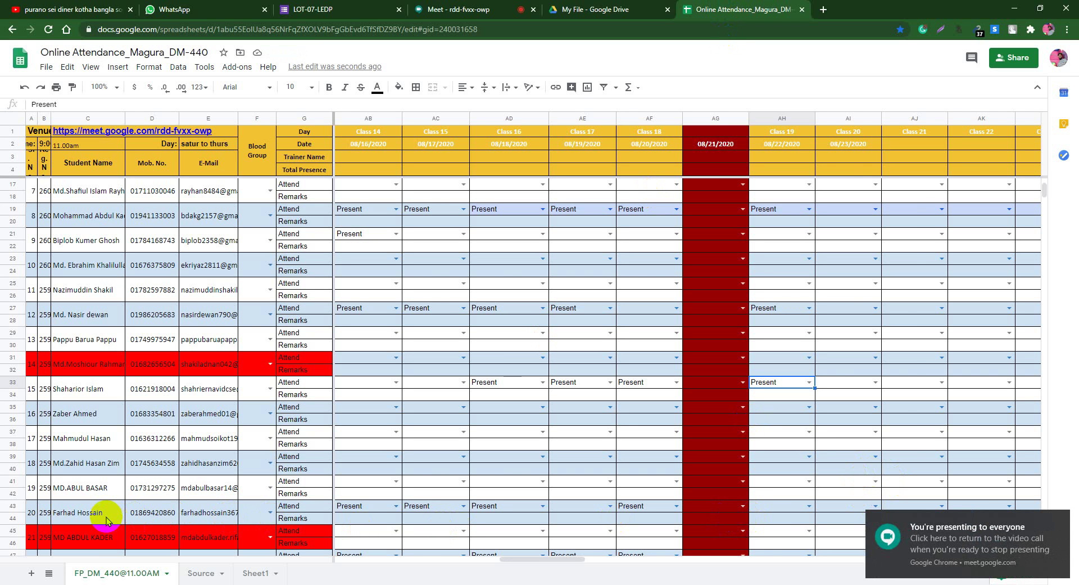
double_click(795, 504)
click(775, 491)
Step: Mark the student in row 55 as Present for Class 19
scroll(787, 494, down, 3)
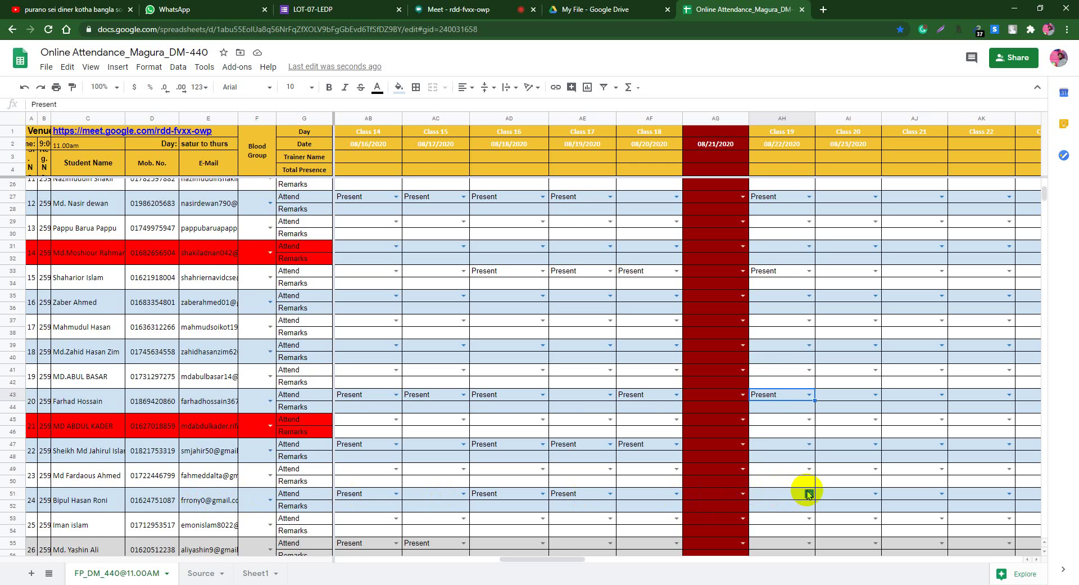
scroll(809, 493, down, 2)
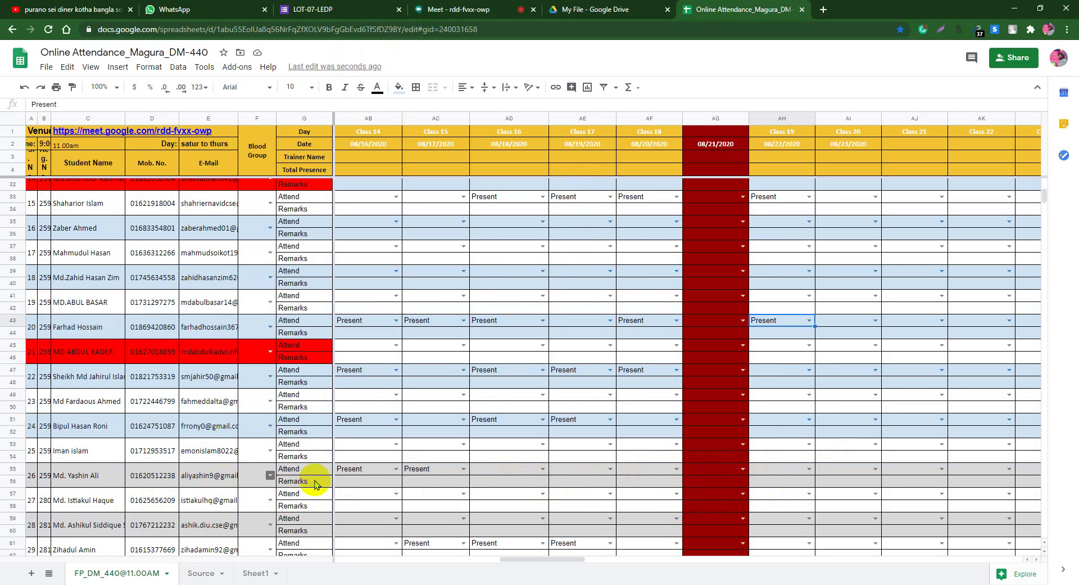
double_click(806, 469)
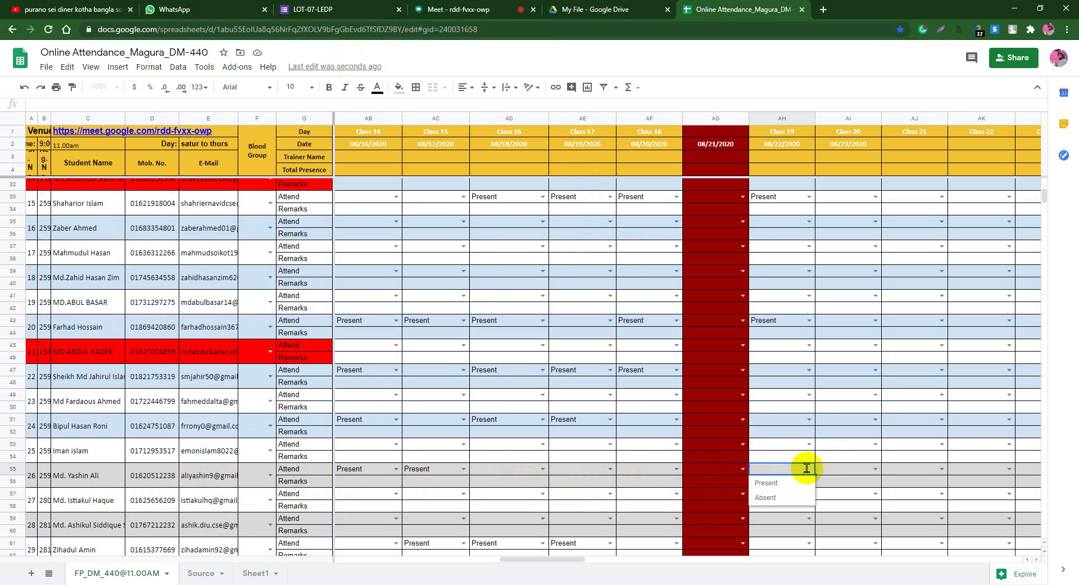
click(783, 484)
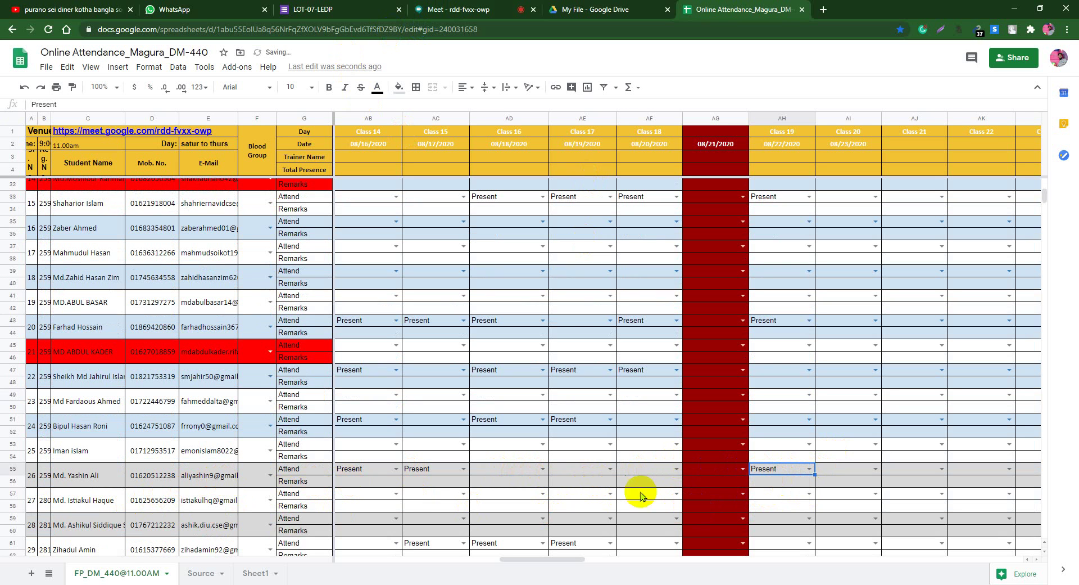
Step: Set the attendance of the student in row 55 to Present for Classes 16, 17 and 18
scroll(548, 497, down, 1)
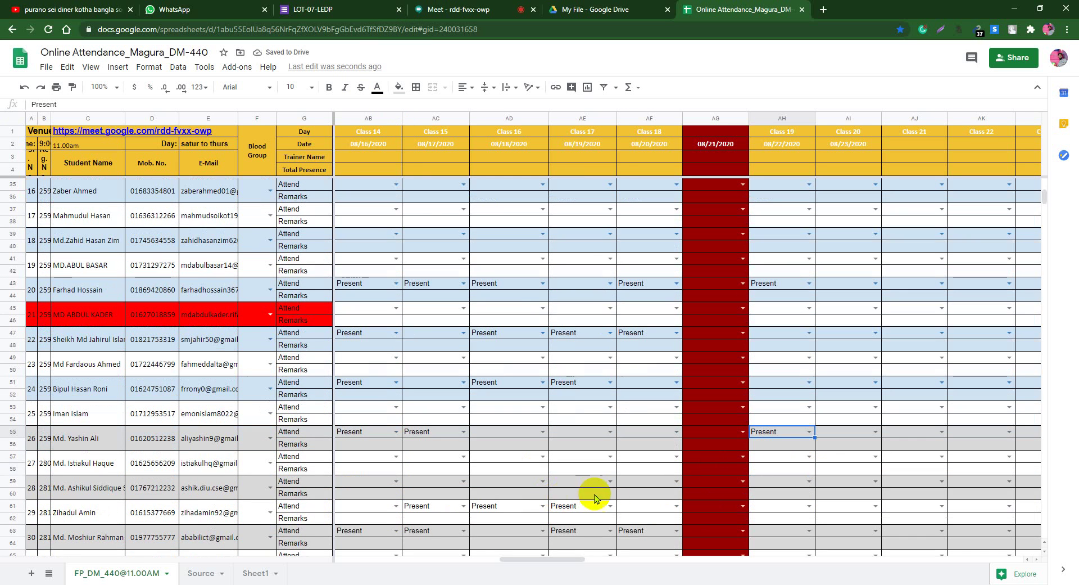
click(541, 432)
click(500, 446)
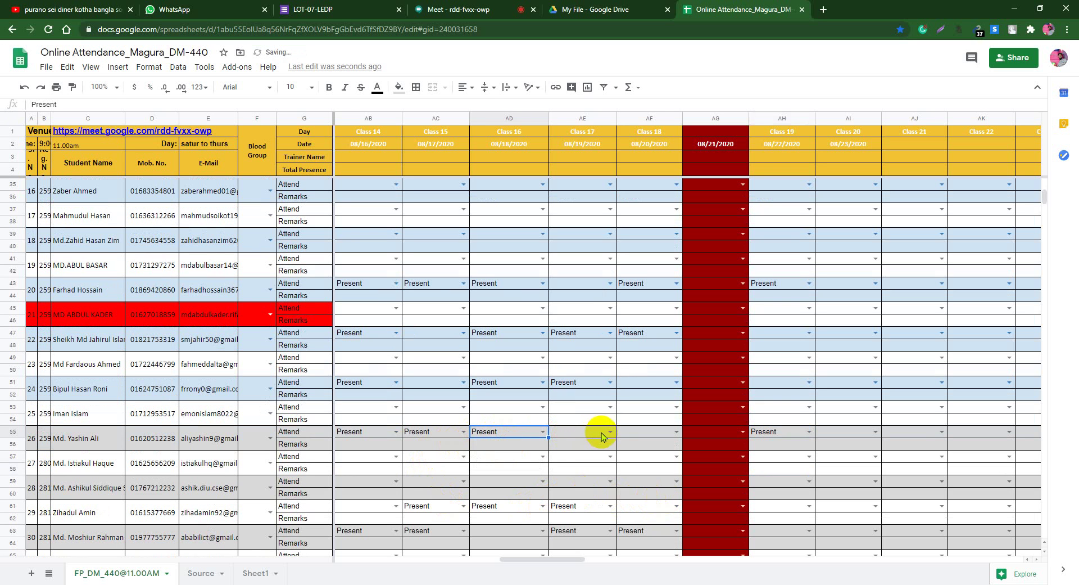
click(610, 432)
click(585, 446)
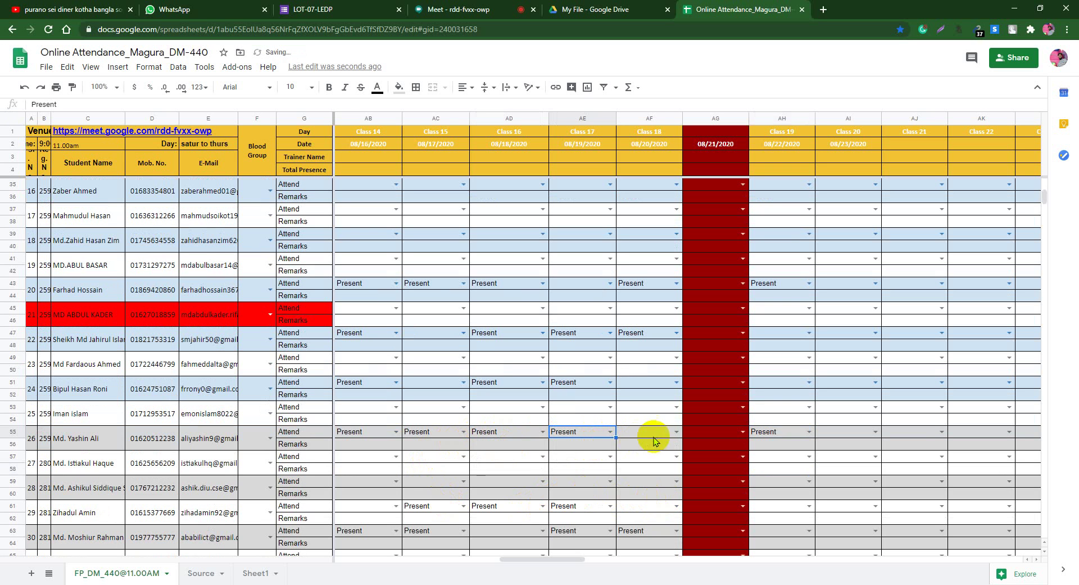
click(673, 430)
click(634, 445)
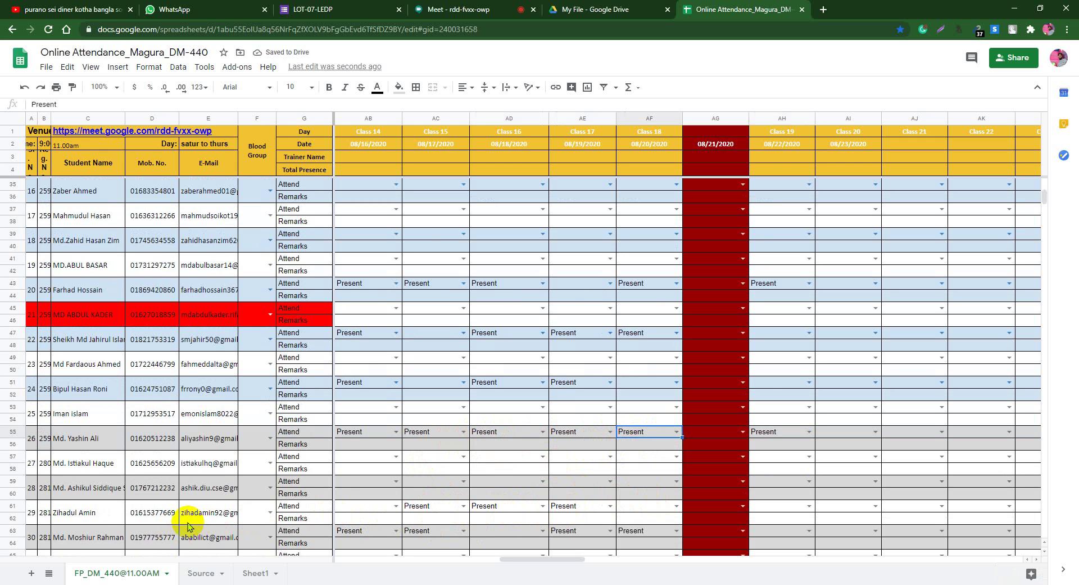
scroll(394, 509, down, 1)
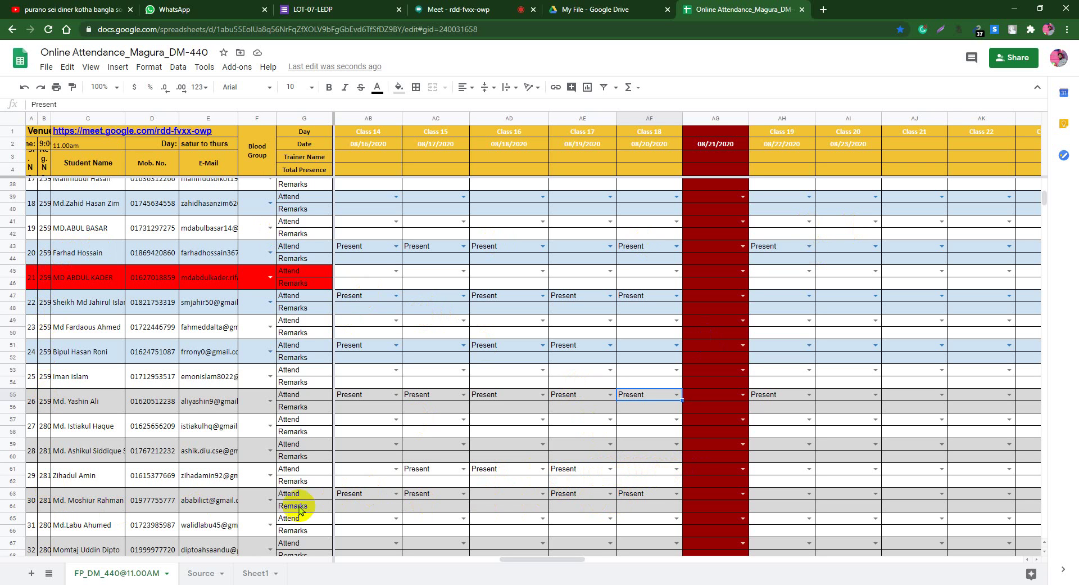
Step: Mark the students in rows 63 and 71 as Present for Class 19 on 08/22/2020
double_click(806, 492)
click(782, 479)
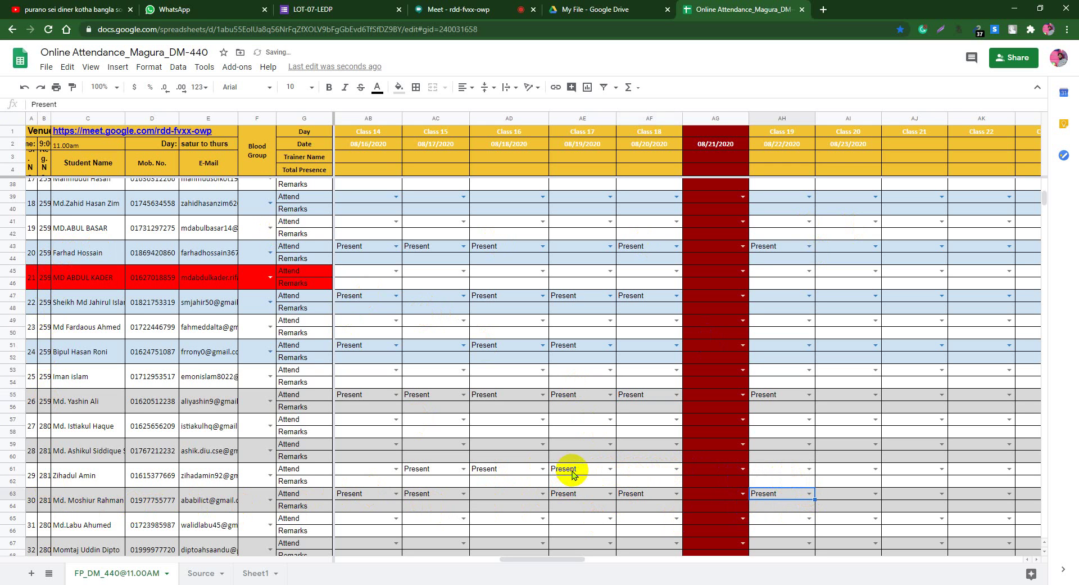
scroll(584, 502, down, 3)
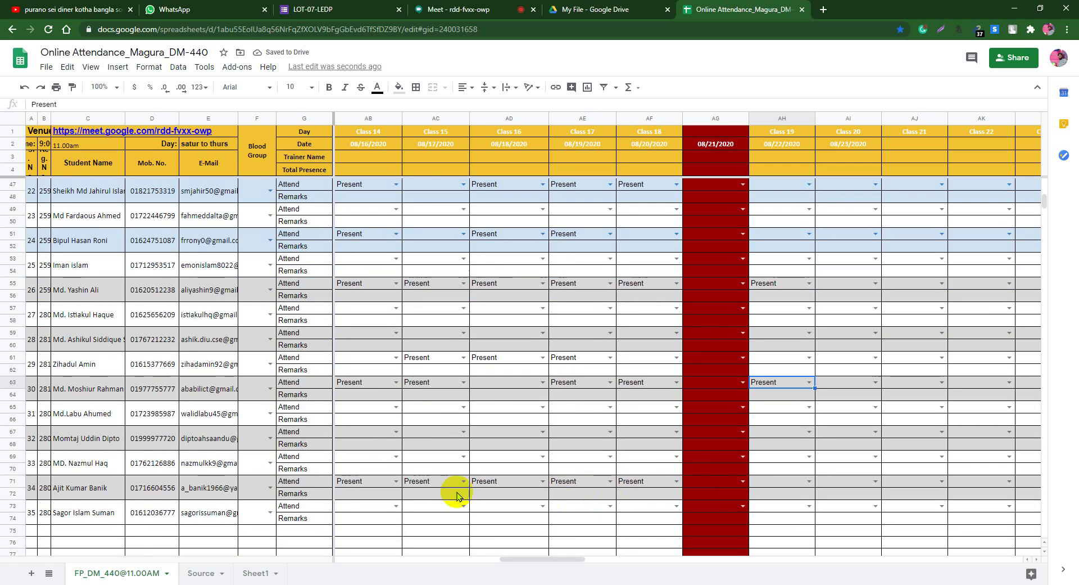
click(810, 481)
click(777, 468)
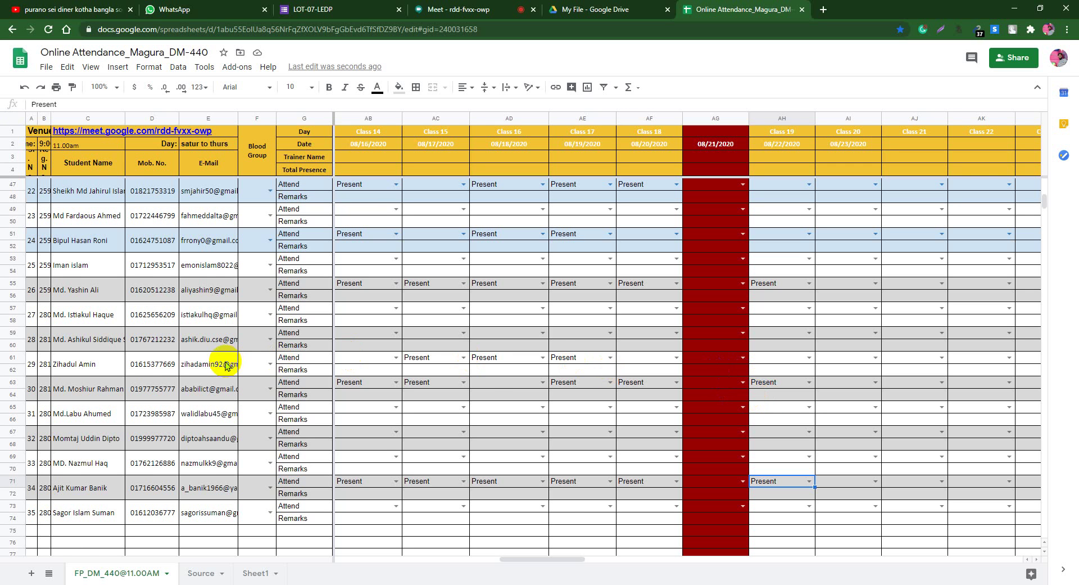
Step: Review the attendance entries for Classes 14 to 19 from the end of the student list back to the first student
scroll(676, 320, up, 1)
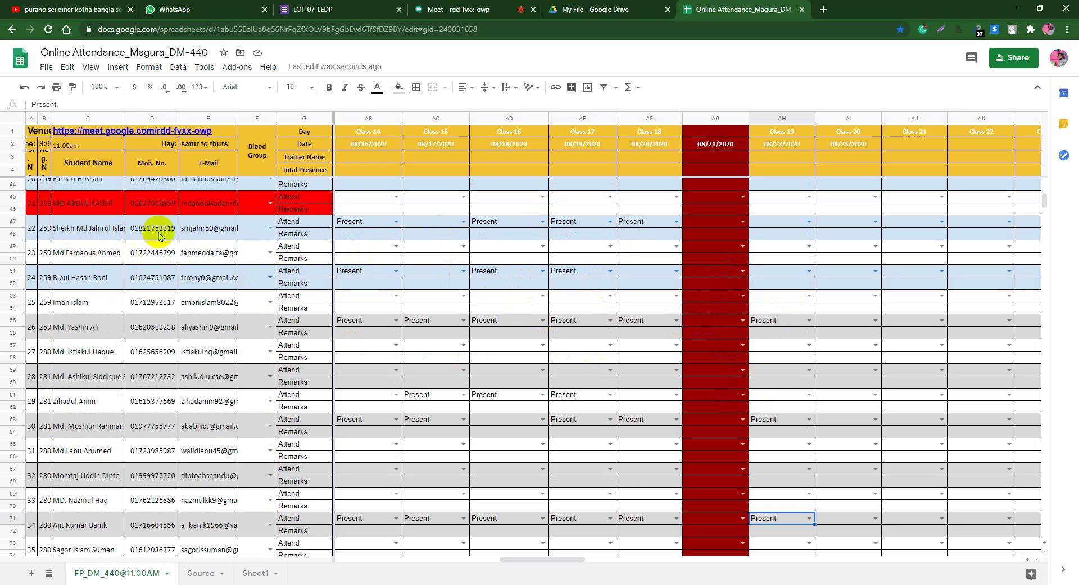
click(690, 240)
scroll(690, 241, up, 3)
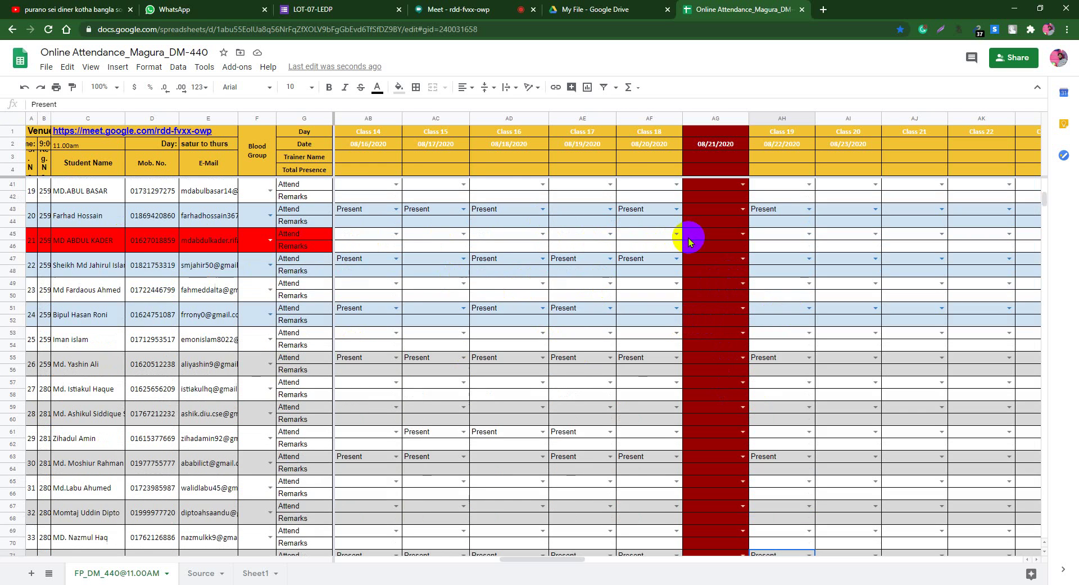
scroll(579, 253, up, 5)
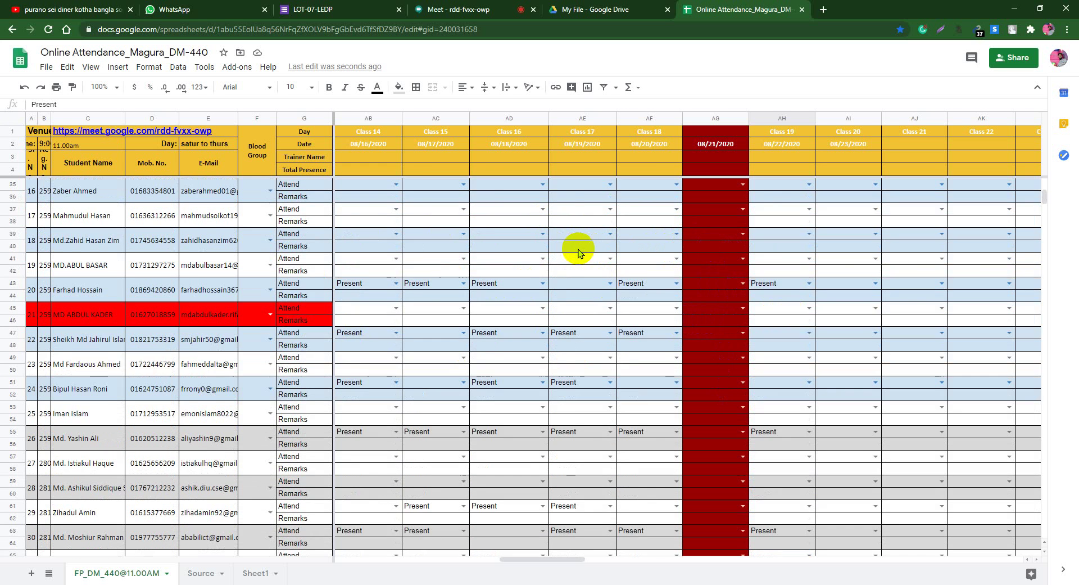
scroll(586, 256, up, 3)
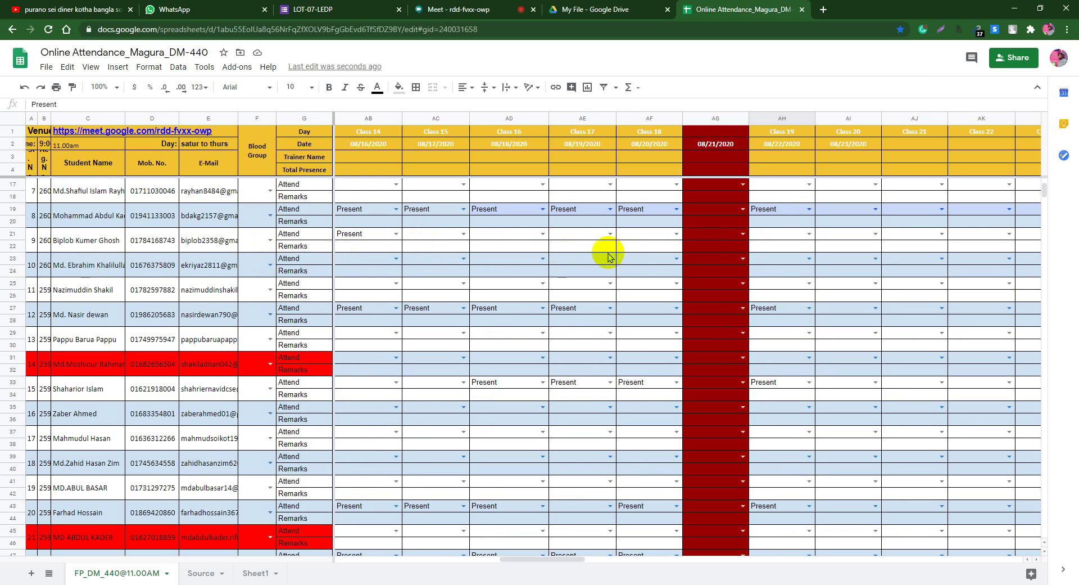
scroll(728, 232, up, 3)
scroll(726, 236, up, 3)
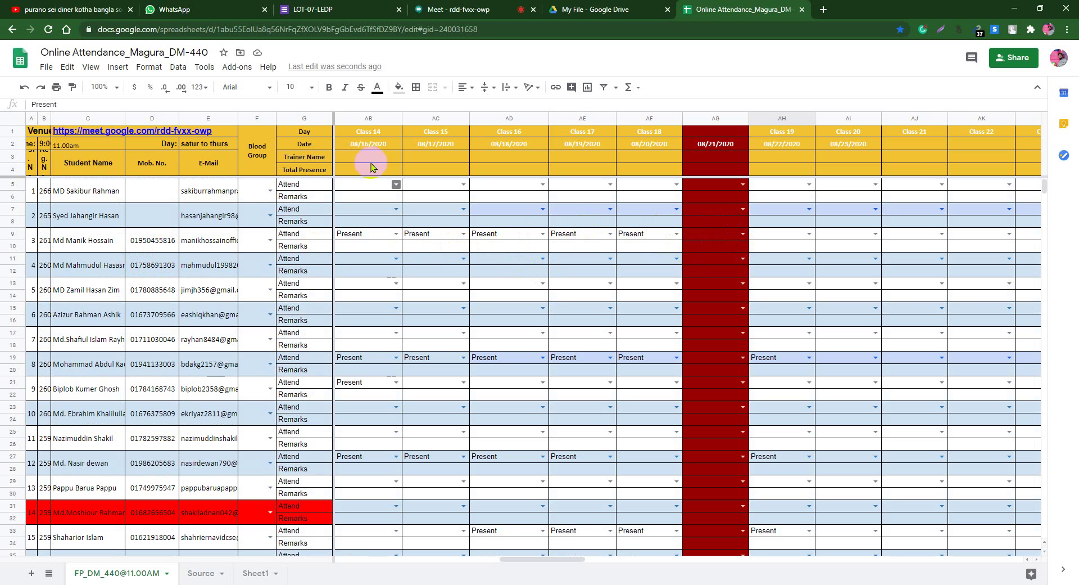
Step: Switch to the Google Meet call and mute the unmuted participant in the first row of tiles for everyone
click(458, 10)
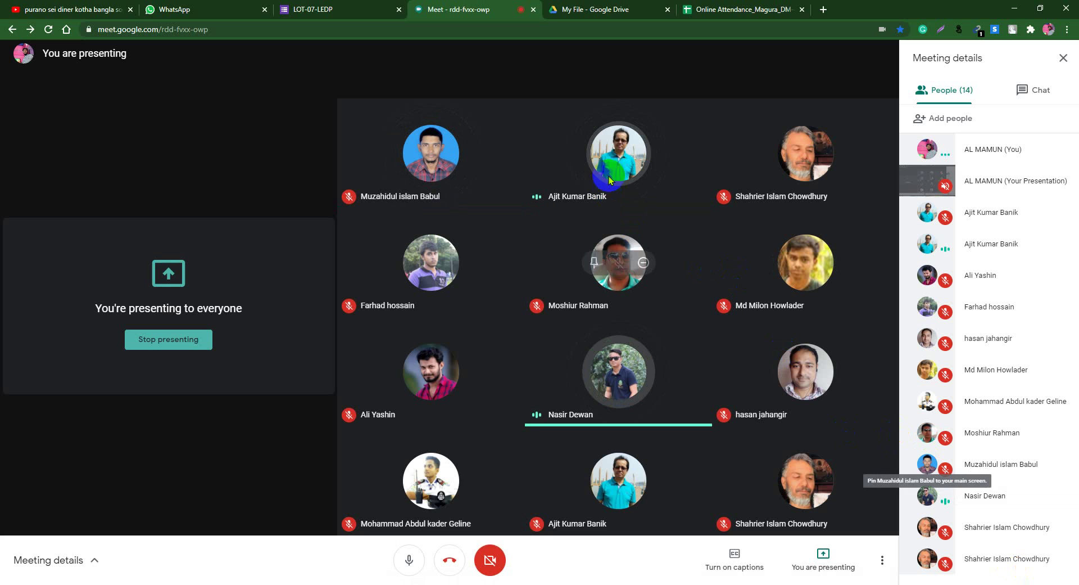
click(619, 153)
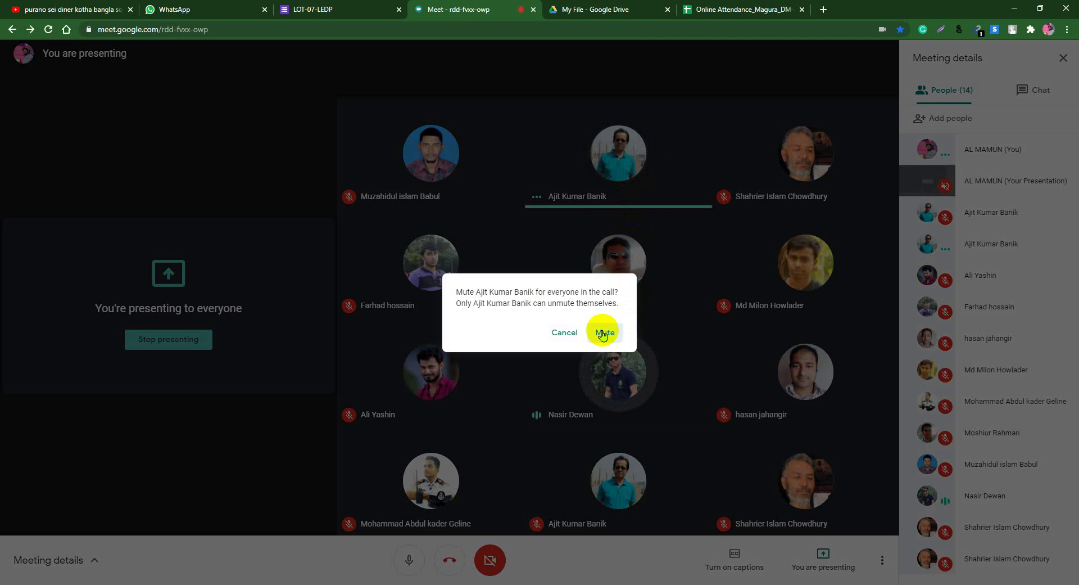
click(604, 332)
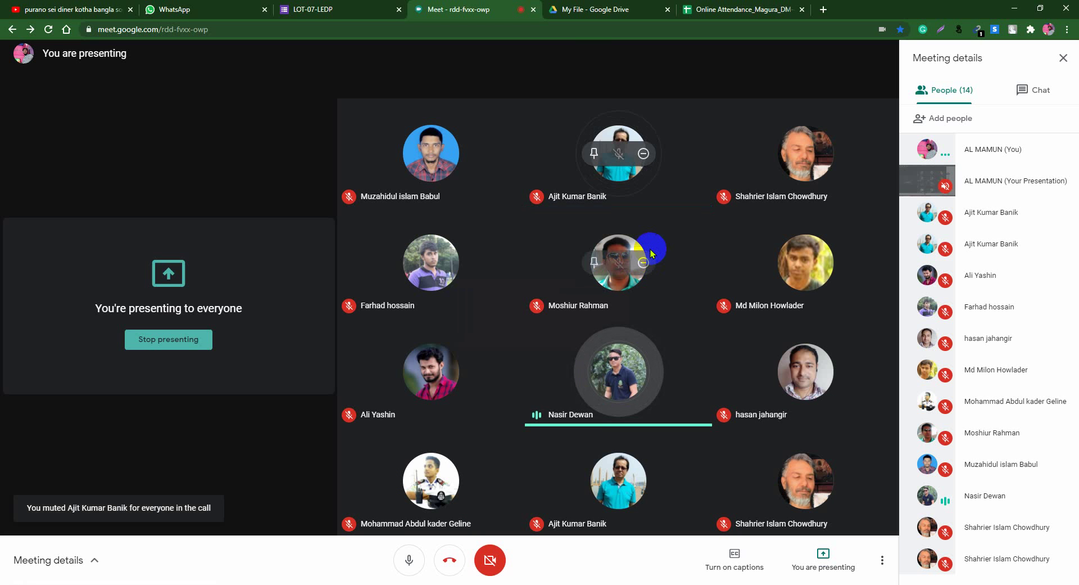